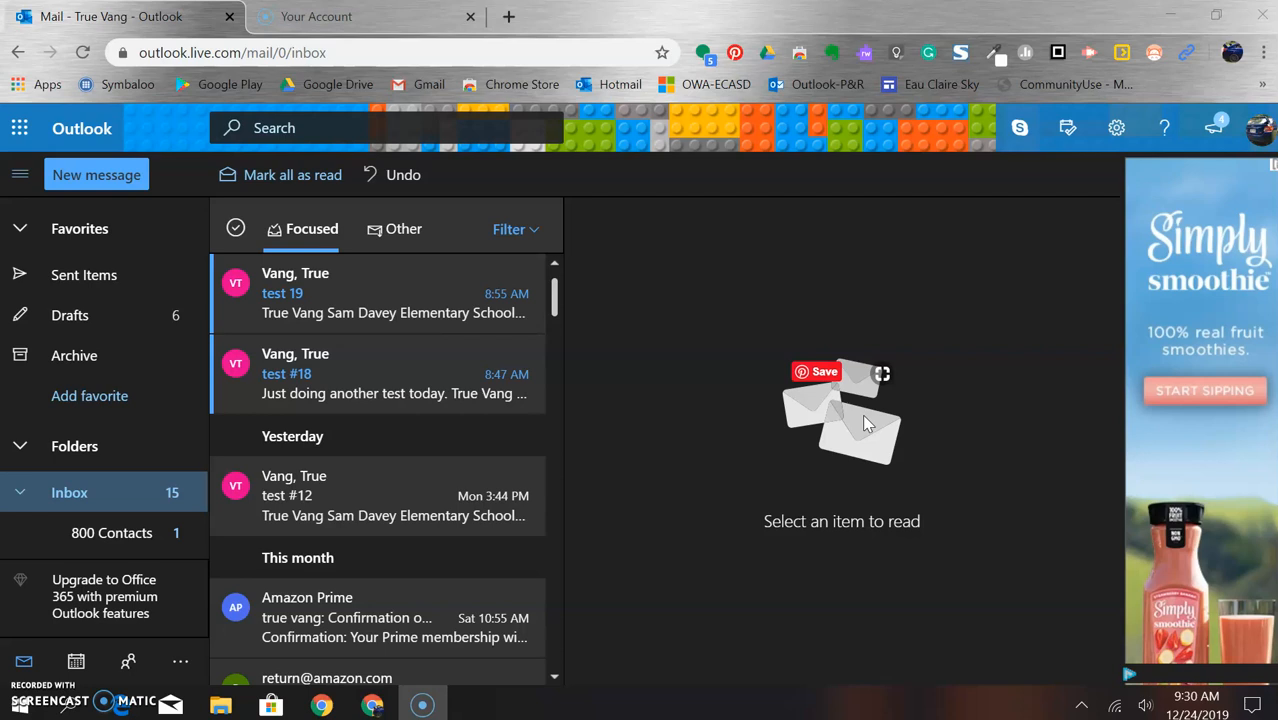
- Click into the Outlook.com inbox window showing the Focused messages
{"action": "left_click", "coordinate": [738, 460]}
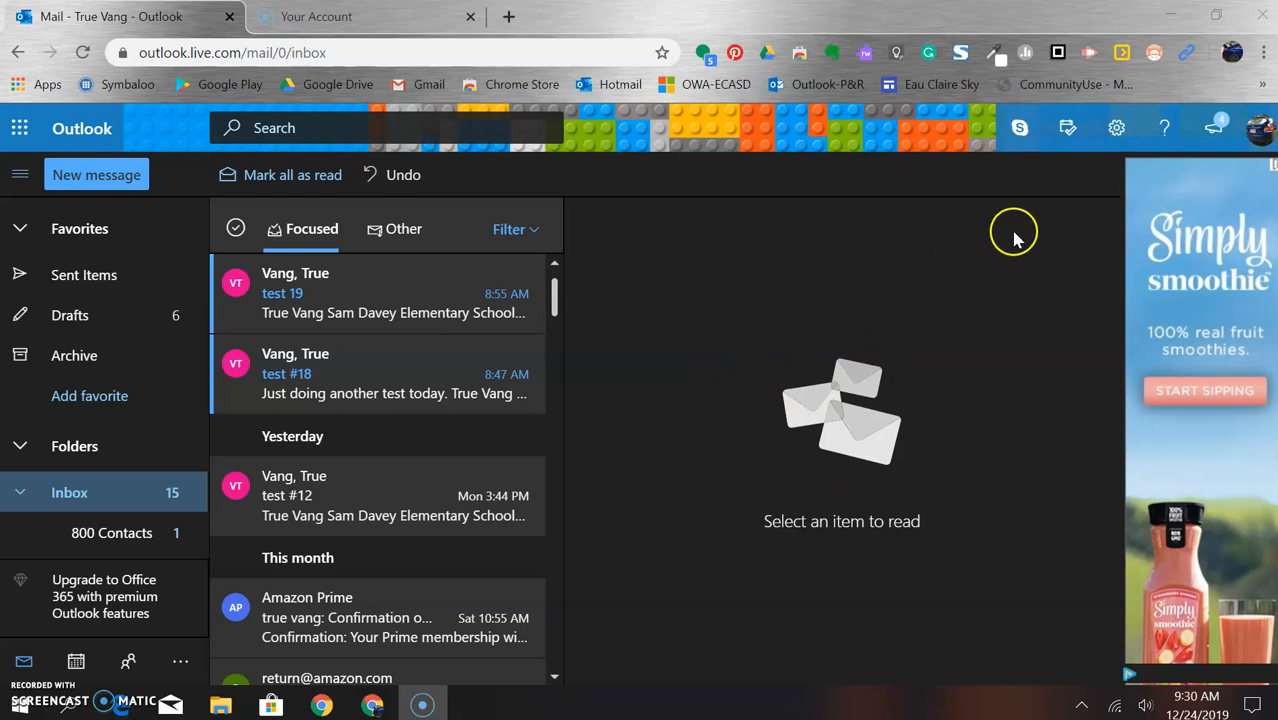
- Open the full Outlook settings at Mail > Rules and begin a new inbox rule
{"action": "left_click", "coordinate": [1112, 143]}
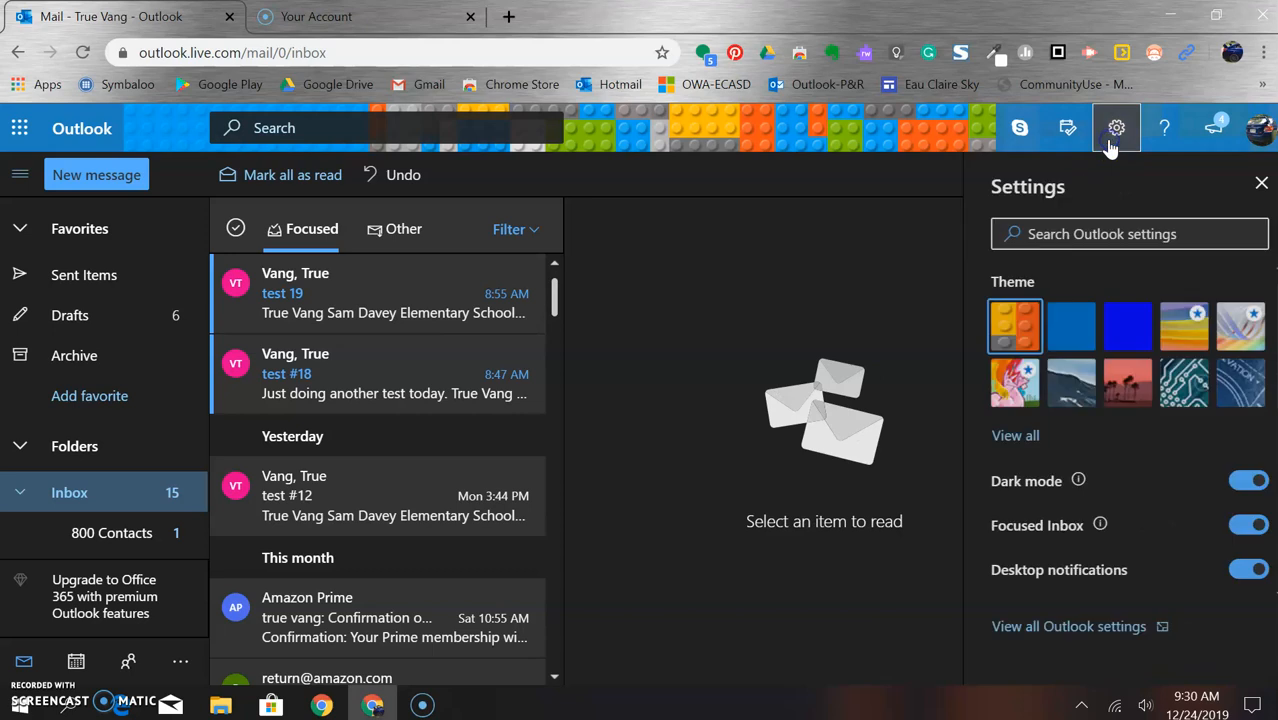
{"action": "left_click", "coordinate": [1062, 627]}
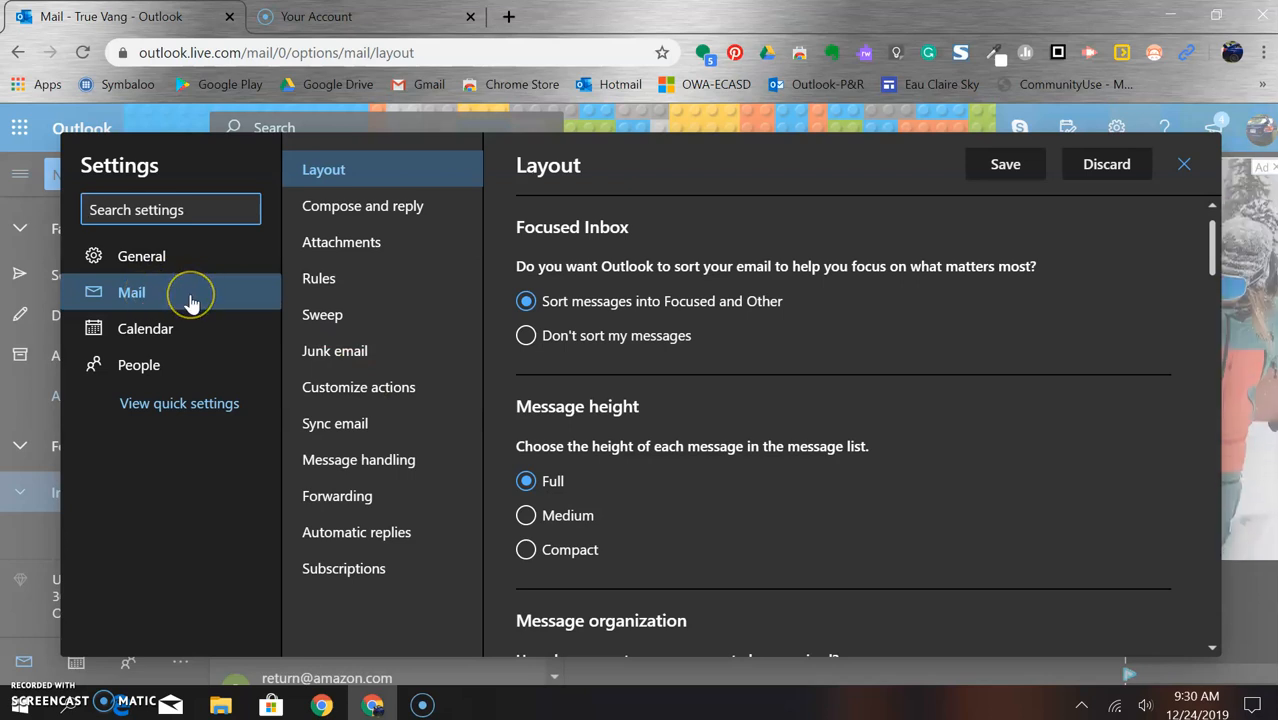
{"action": "left_click", "coordinate": [360, 284]}
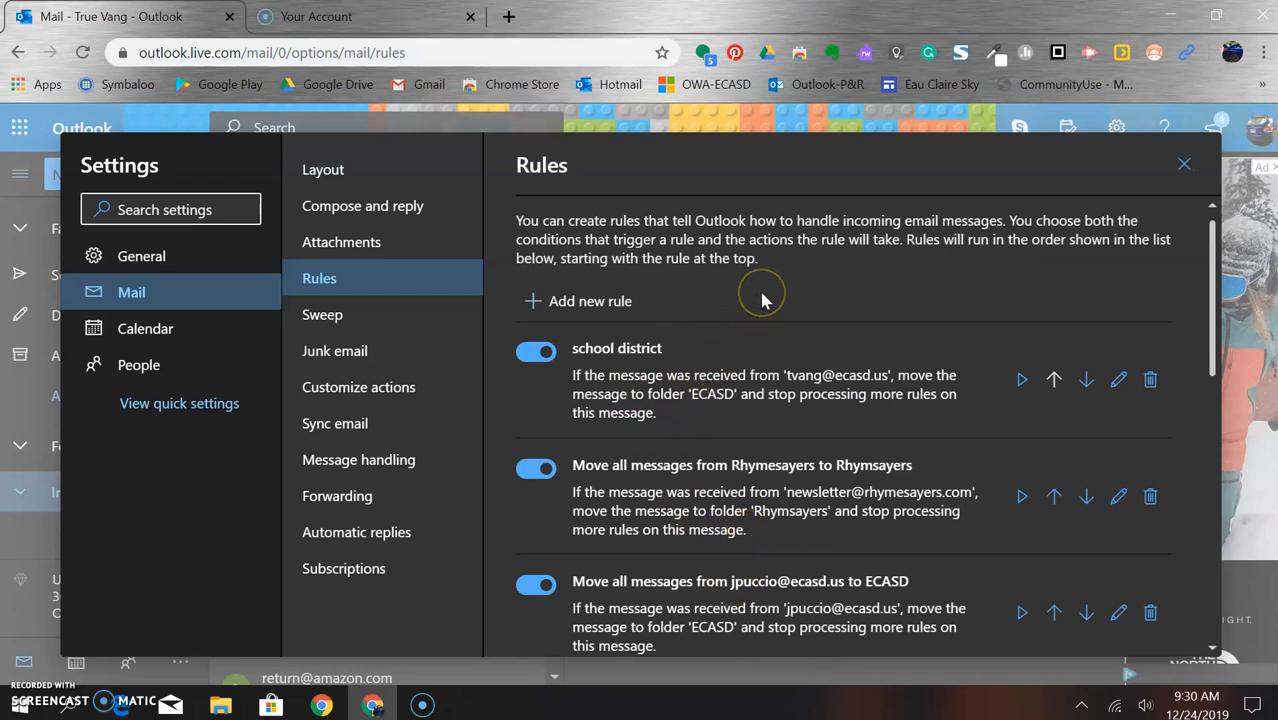
{"action": "left_click", "coordinate": [585, 301]}
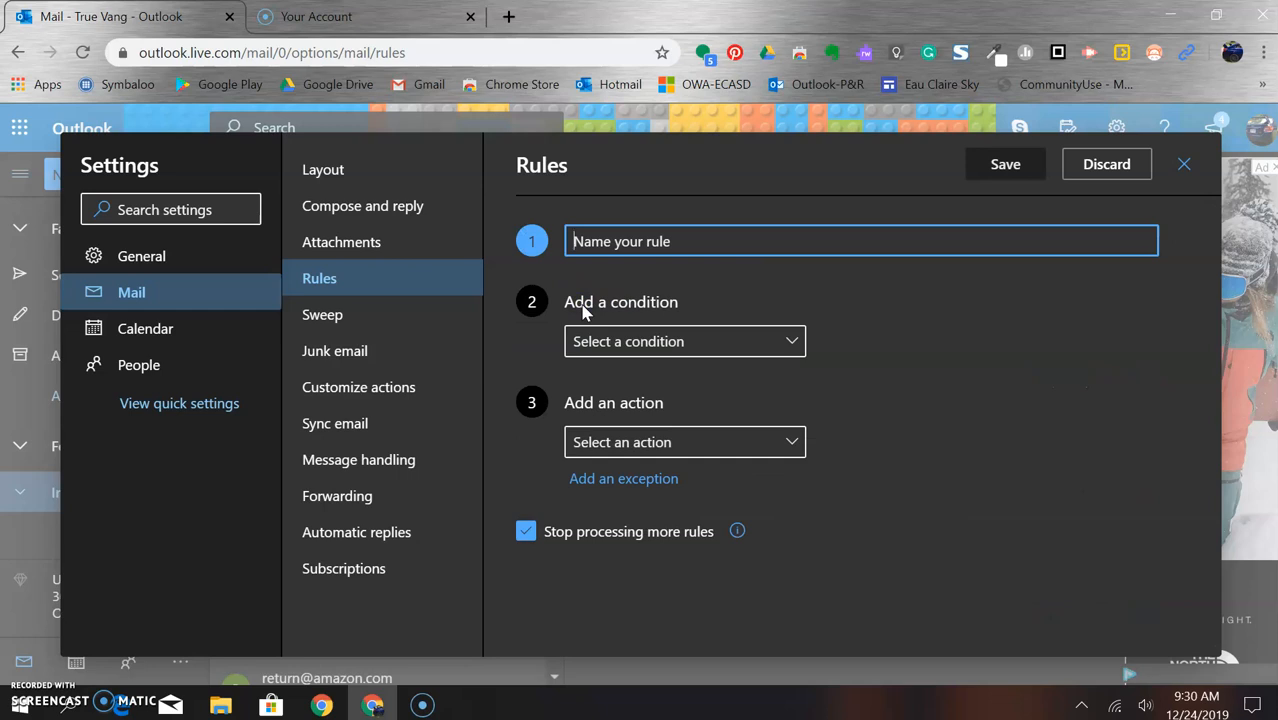
- Name the new rule 'District Rule'
{"action": "type", "text": "district"}
{"action": "key", "text": "BackSpace"}
{"action": "key", "text": "BackSpace"}
{"action": "key", "text": "BackSpace"}
{"action": "key", "text": "BackSpace"}
{"action": "key", "text": "BackSpace"}
{"action": "key", "text": "BackSpace"}
{"action": "key", "text": "BackSpace"}
{"action": "key", "text": "BackSpace"}
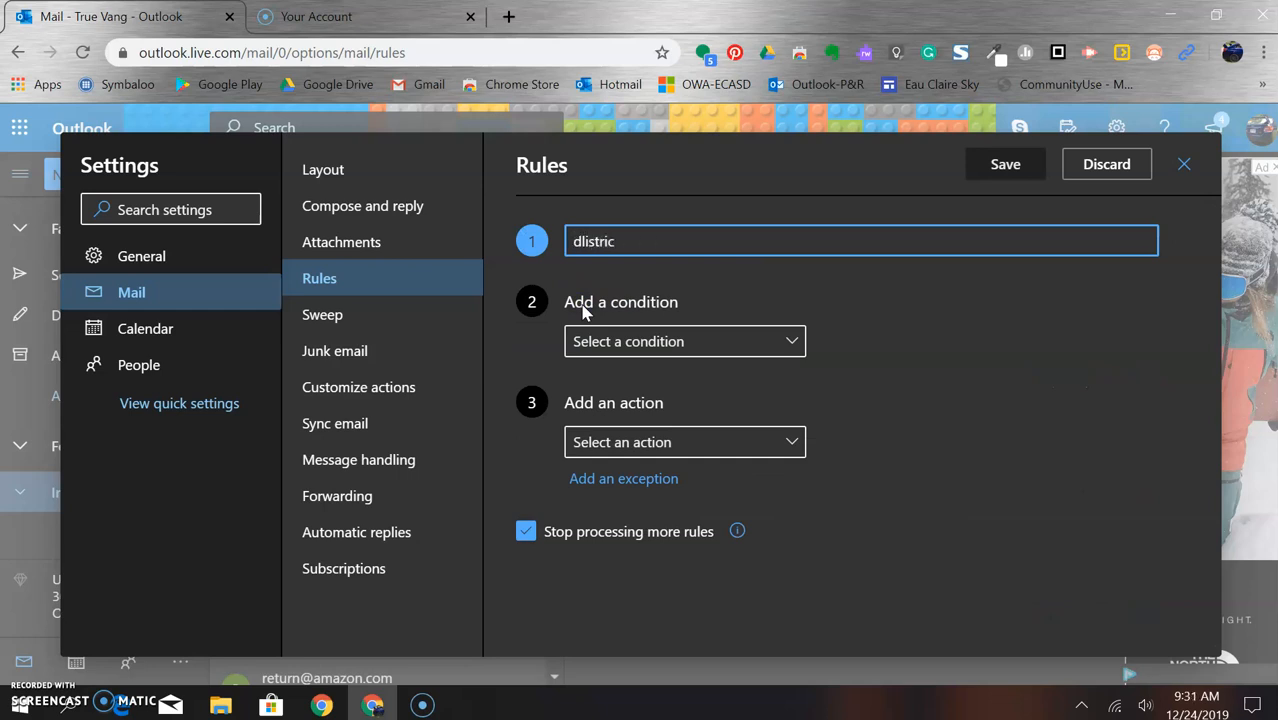
{"action": "type", "text": "District Rule"}
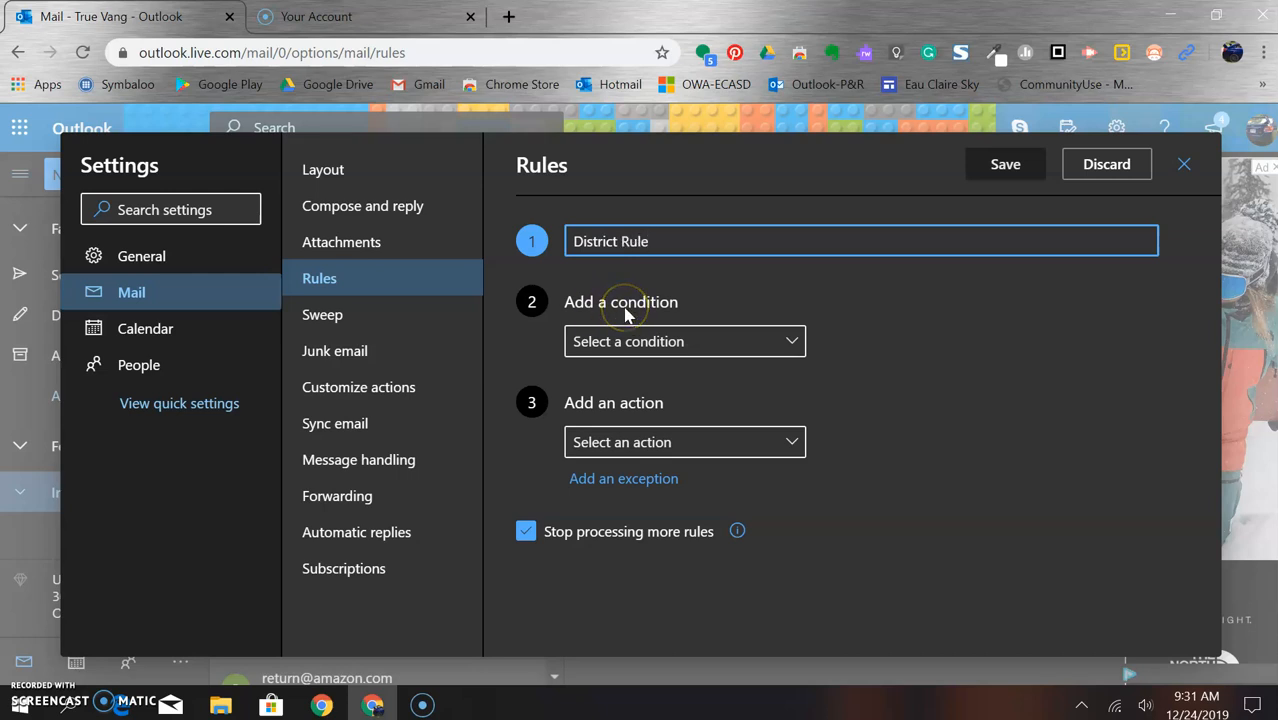
{"action": "left_click", "coordinate": [777, 343]}
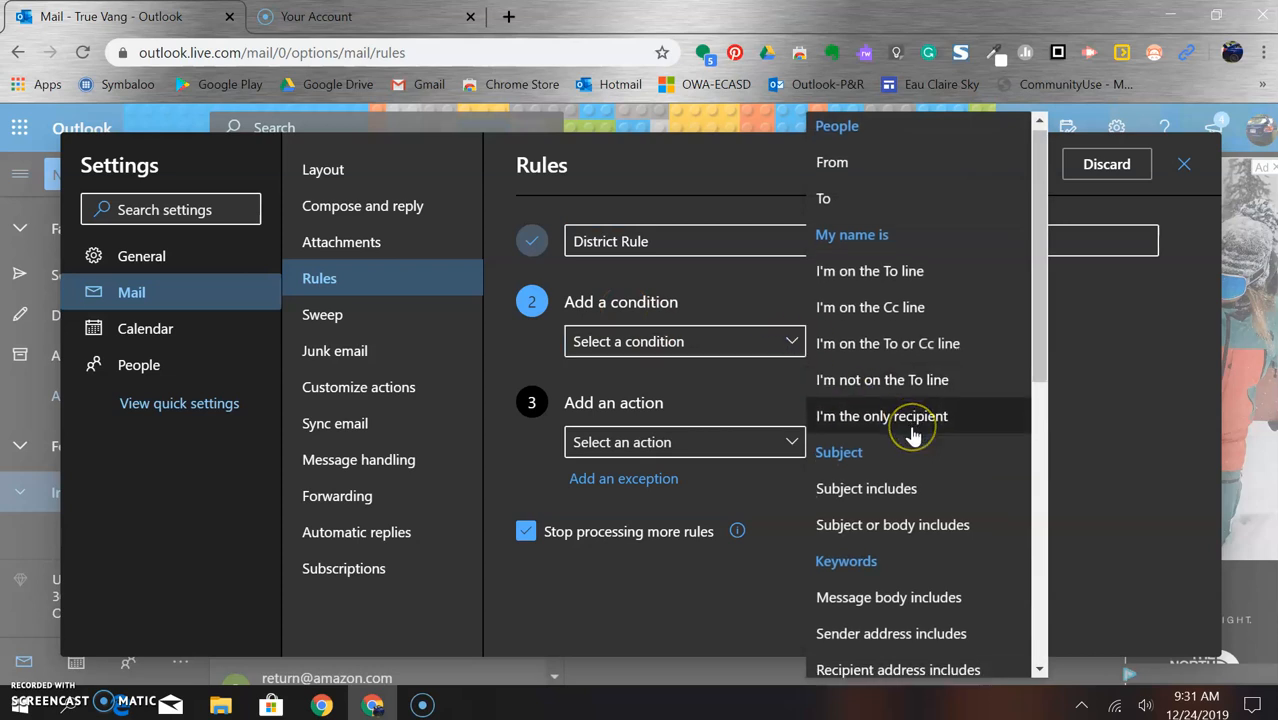
{"action": "scroll", "coordinate": [913, 430], "scroll_direction": "down", "scroll_amount": 3}
{"action": "scroll", "coordinate": [913, 437], "scroll_direction": "down", "scroll_amount": 3}
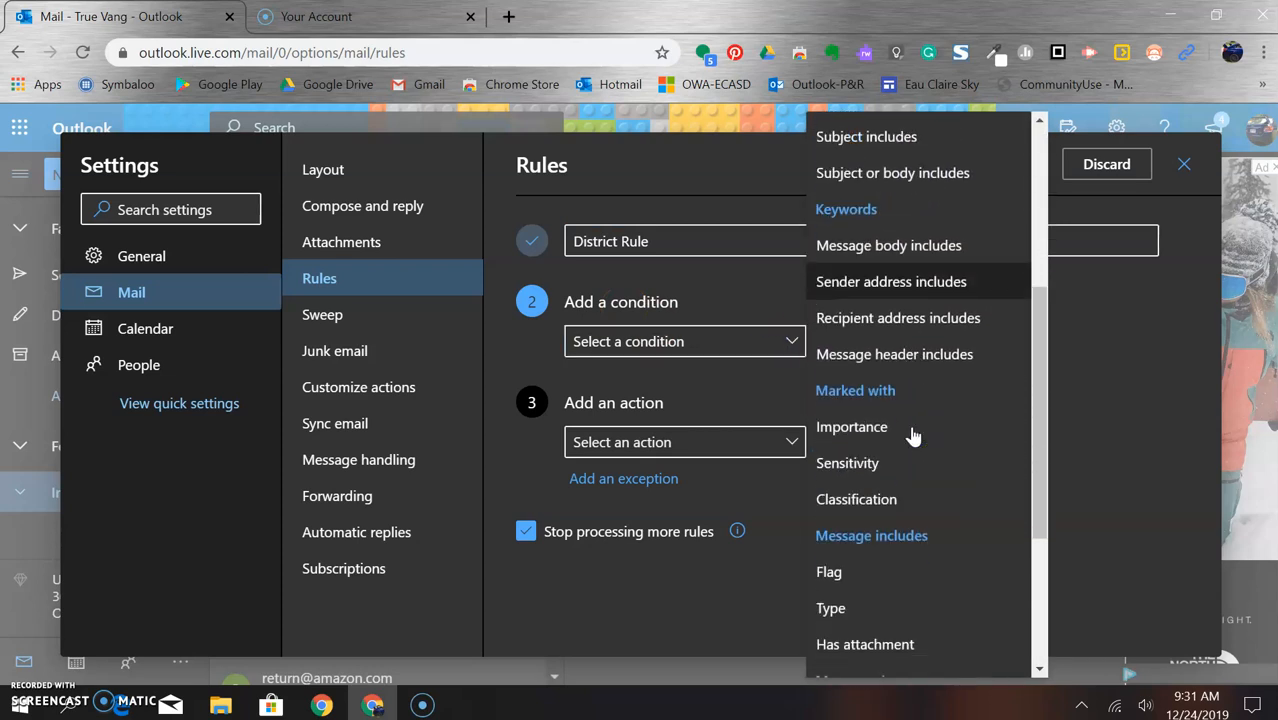
{"action": "left_click", "coordinate": [892, 281]}
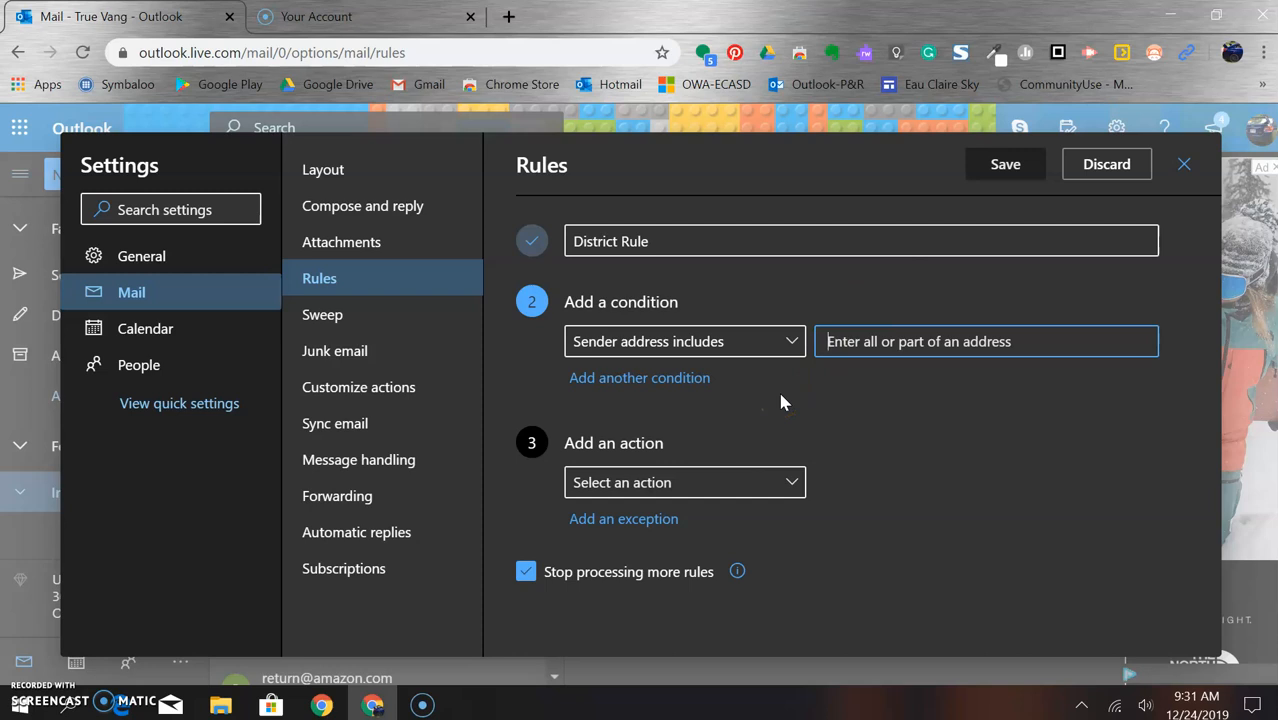
{"action": "left_click", "coordinate": [887, 339]}
{"action": "type", "text": "@ecasd.us"}
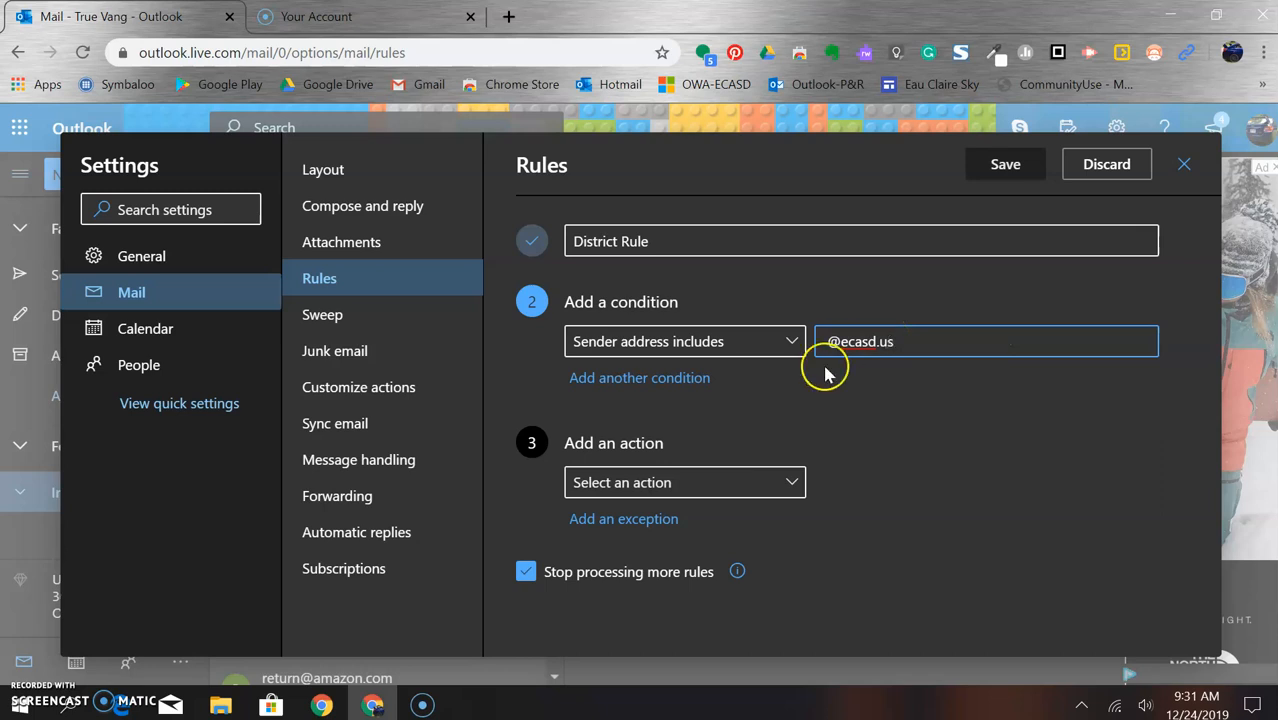
{"action": "left_click", "coordinate": [779, 395]}
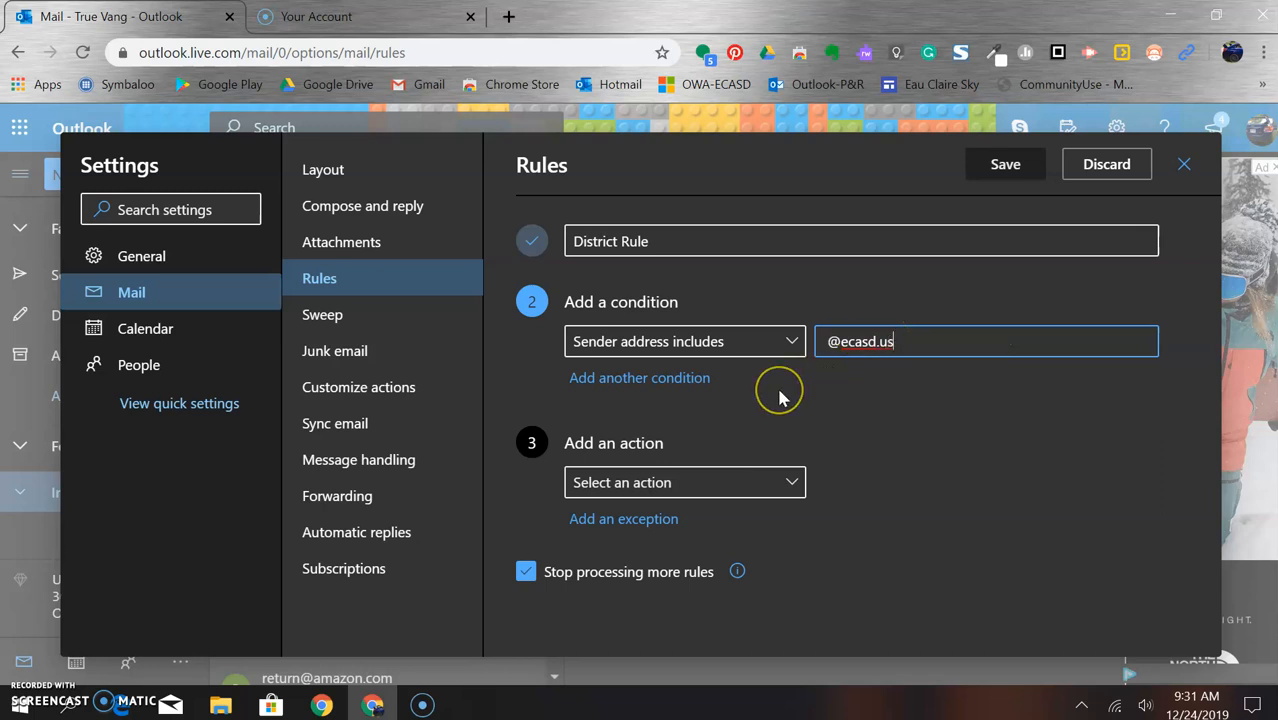
- Set the rule action to Move to the ECASD folder, and add a second condition
{"action": "left_click", "coordinate": [789, 484]}
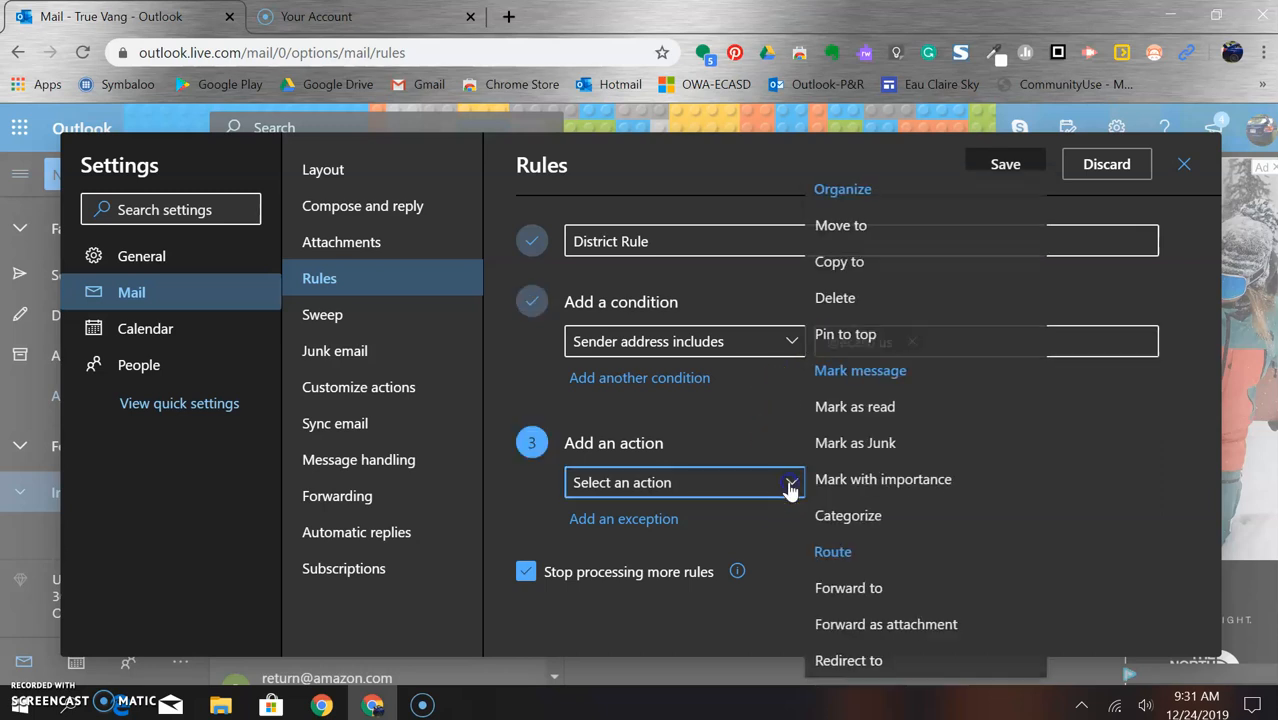
{"action": "left_click", "coordinate": [888, 226]}
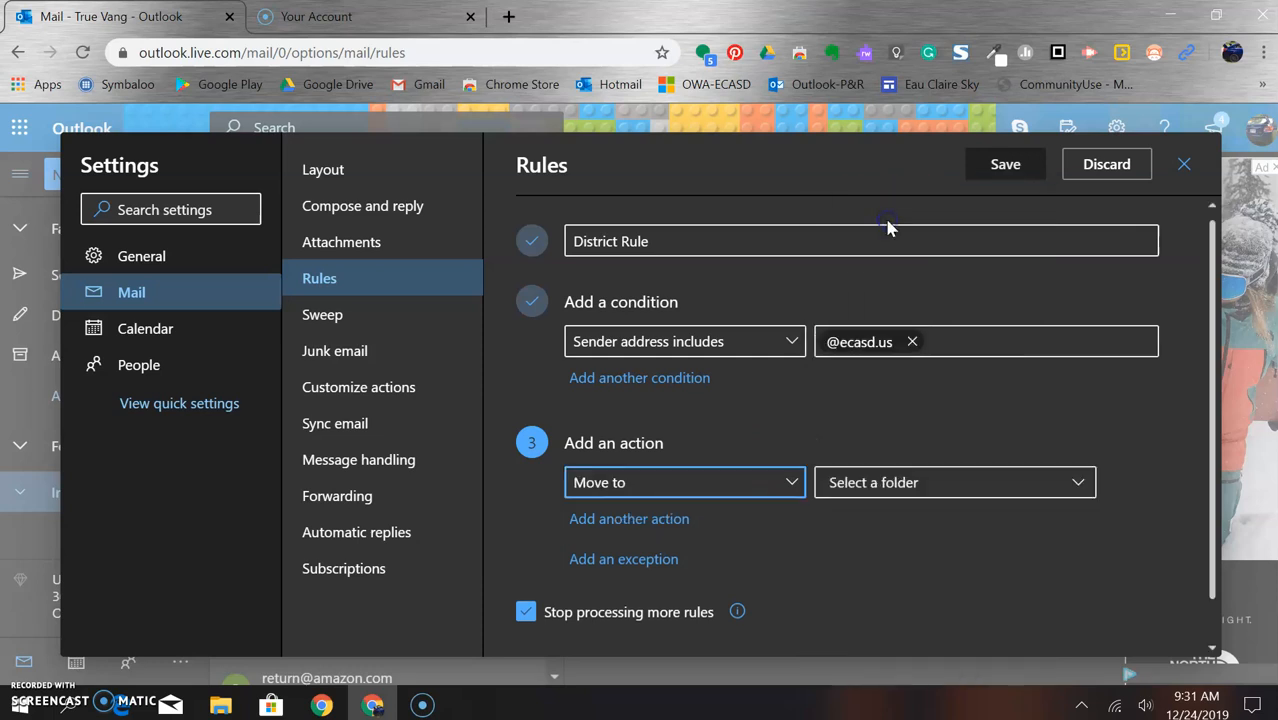
{"action": "left_click", "coordinate": [945, 485]}
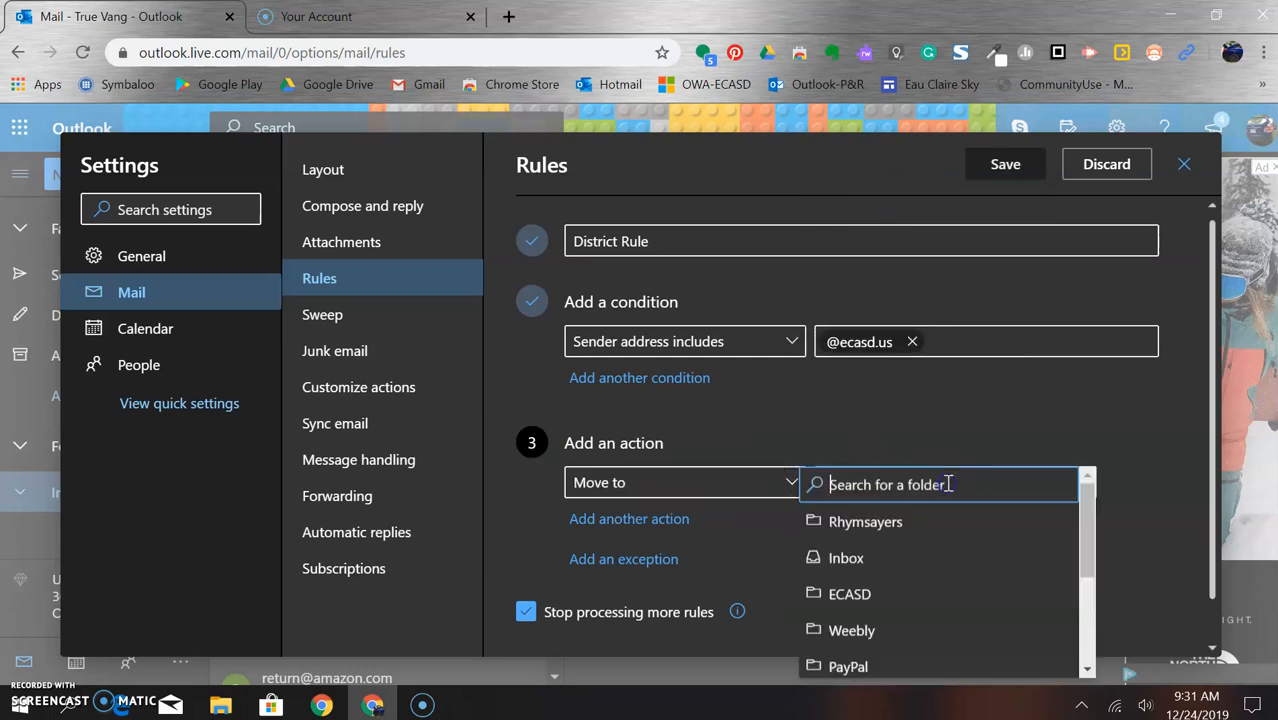
{"action": "left_click", "coordinate": [884, 596]}
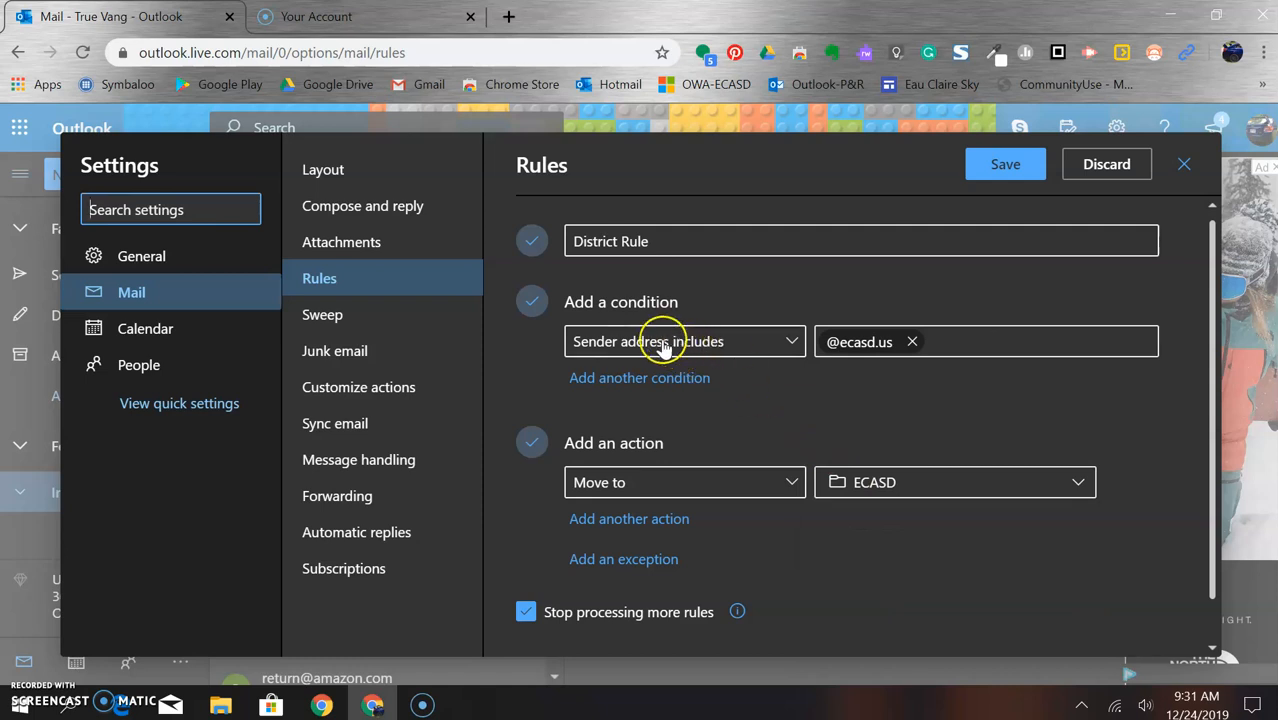
{"action": "left_click", "coordinate": [856, 345]}
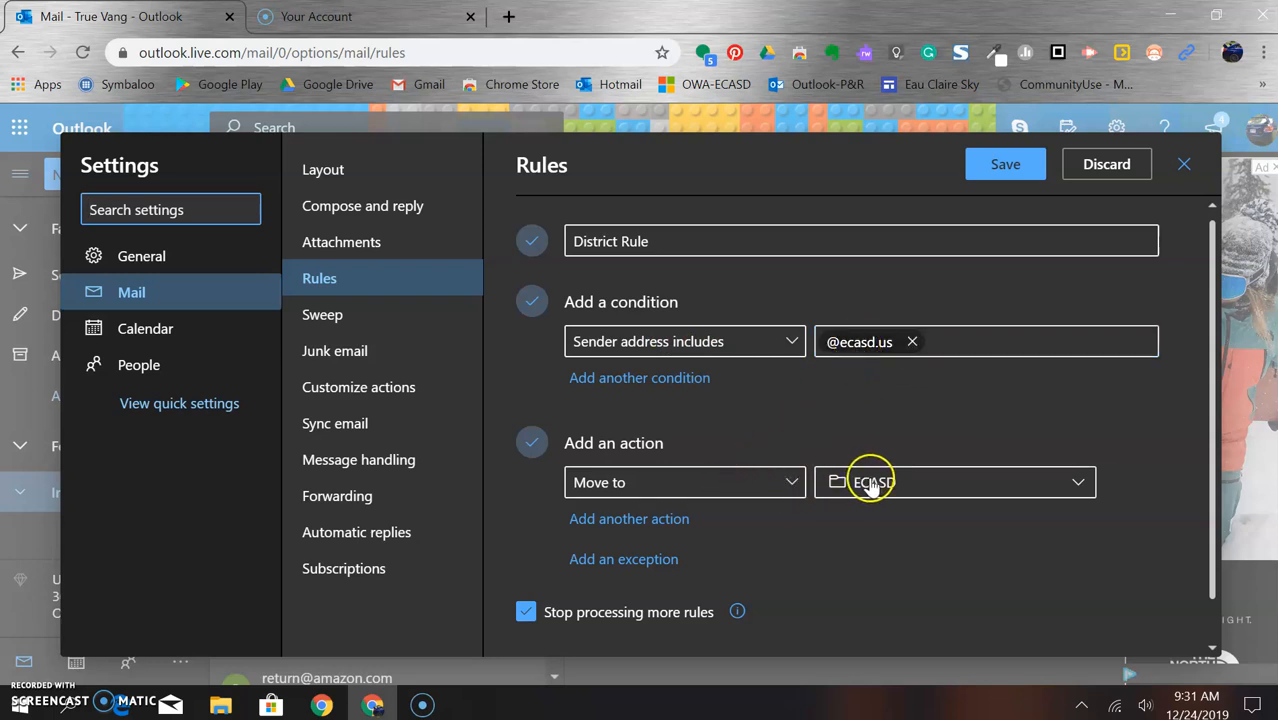
{"action": "left_click", "coordinate": [684, 380]}
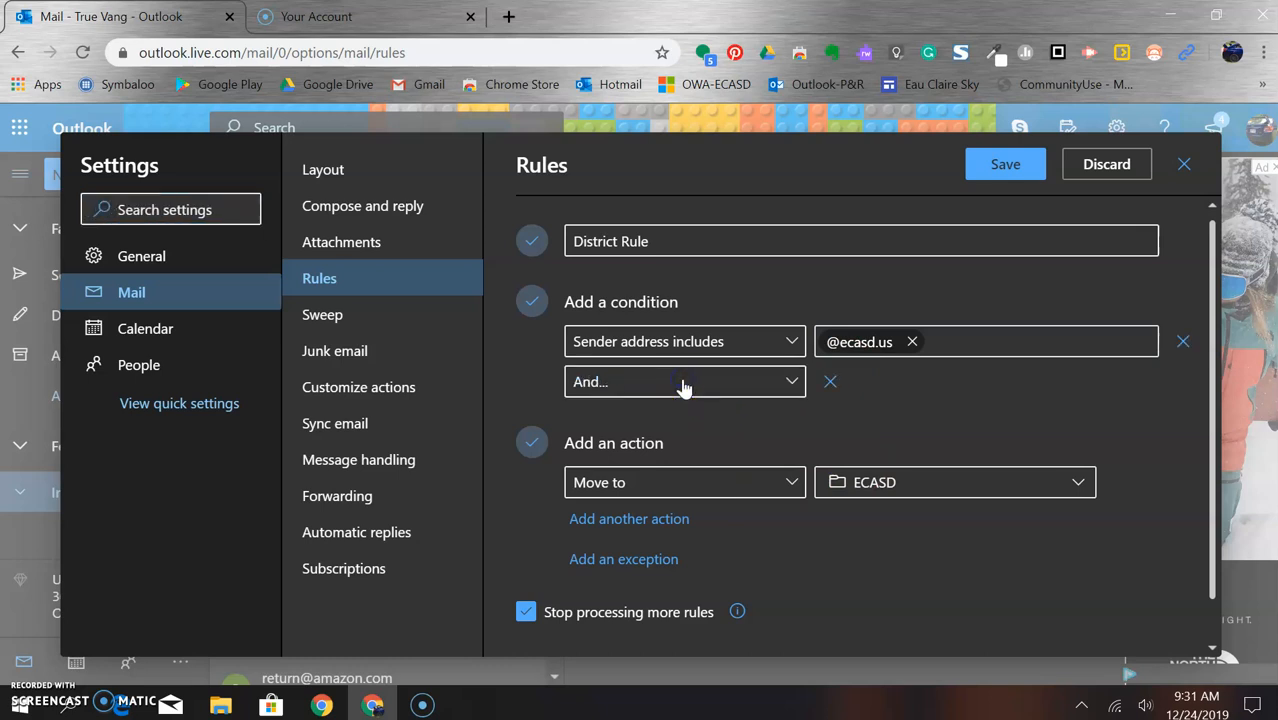
- Add the condition 'I'm on the To line' and save District Rule
{"action": "left_click", "coordinate": [789, 393]}
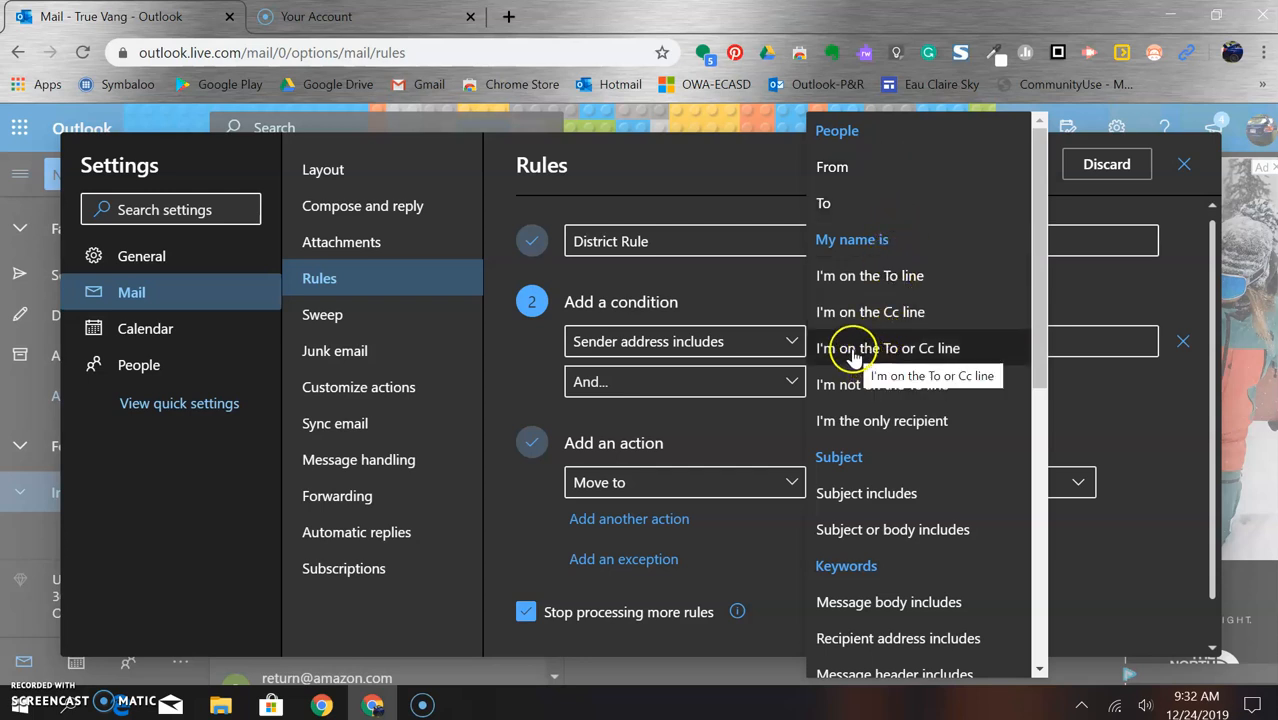
{"action": "left_click", "coordinate": [870, 277]}
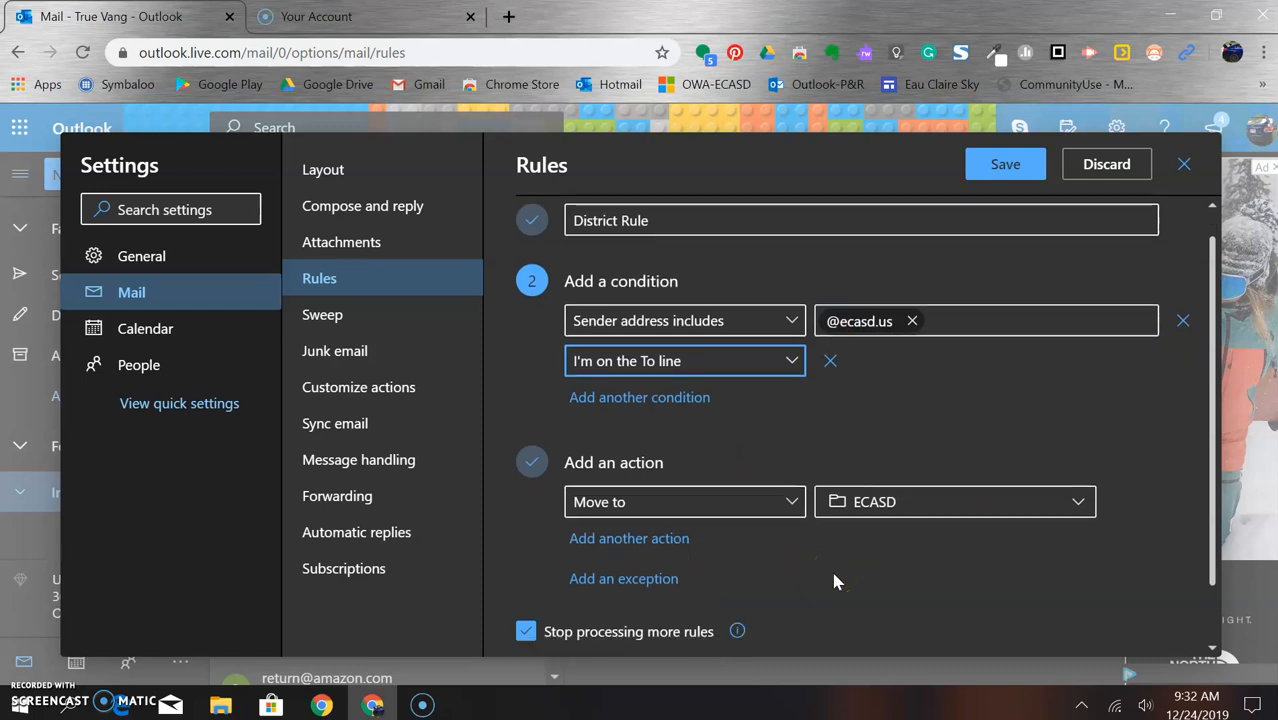
{"action": "scroll", "coordinate": [834, 576], "scroll_direction": "down", "scroll_amount": 2}
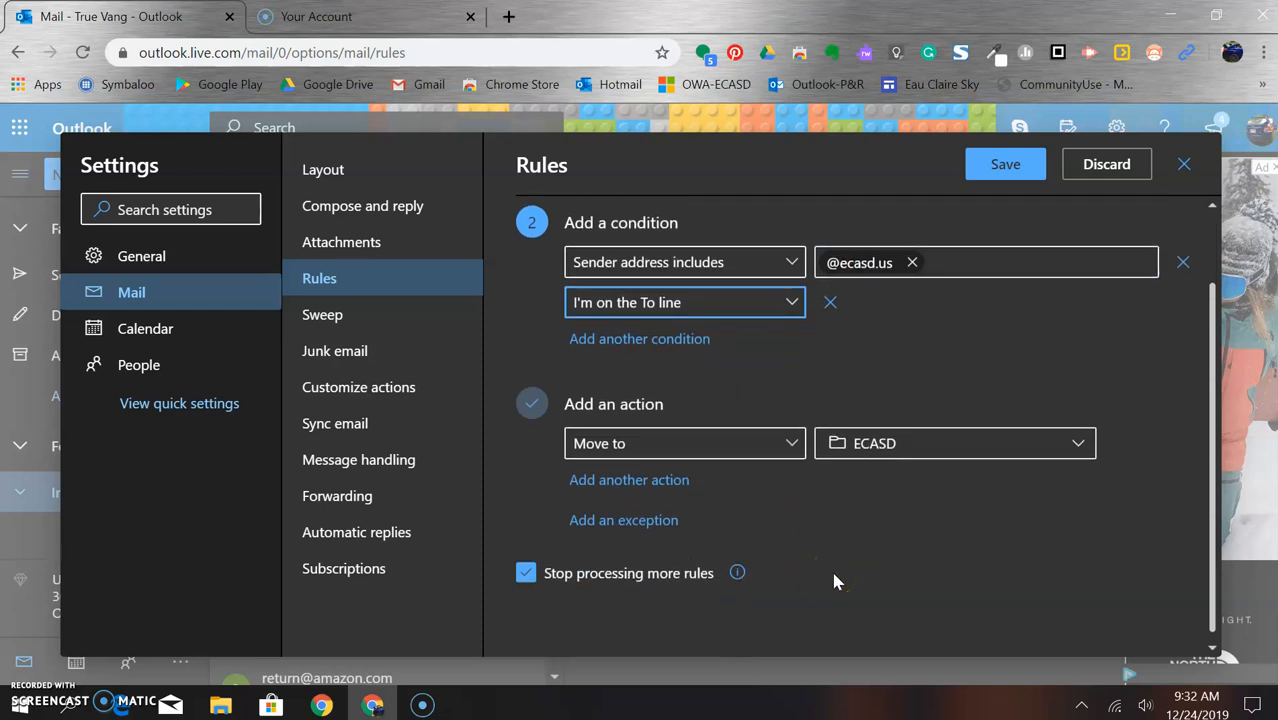
{"action": "scroll", "coordinate": [834, 580], "scroll_direction": "up", "scroll_amount": 2}
{"action": "scroll", "coordinate": [834, 580], "scroll_direction": "down", "scroll_amount": 2}
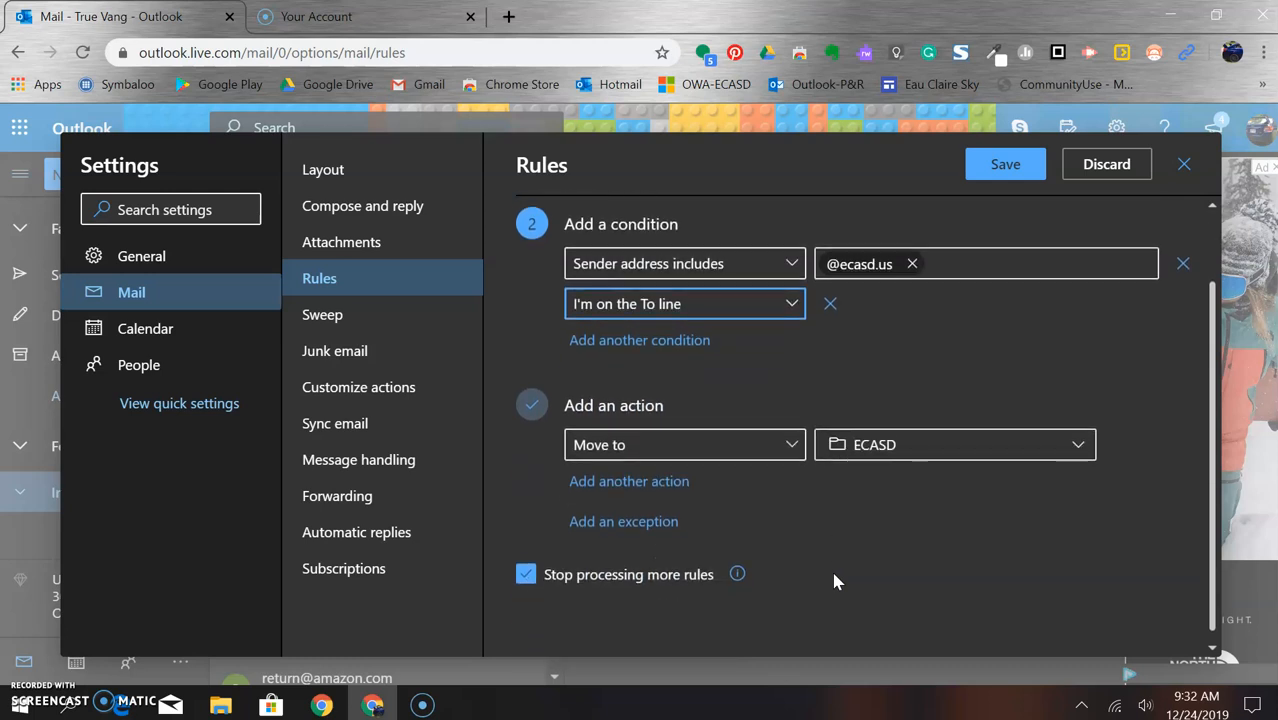
{"action": "scroll", "coordinate": [836, 582], "scroll_direction": "up", "scroll_amount": 2}
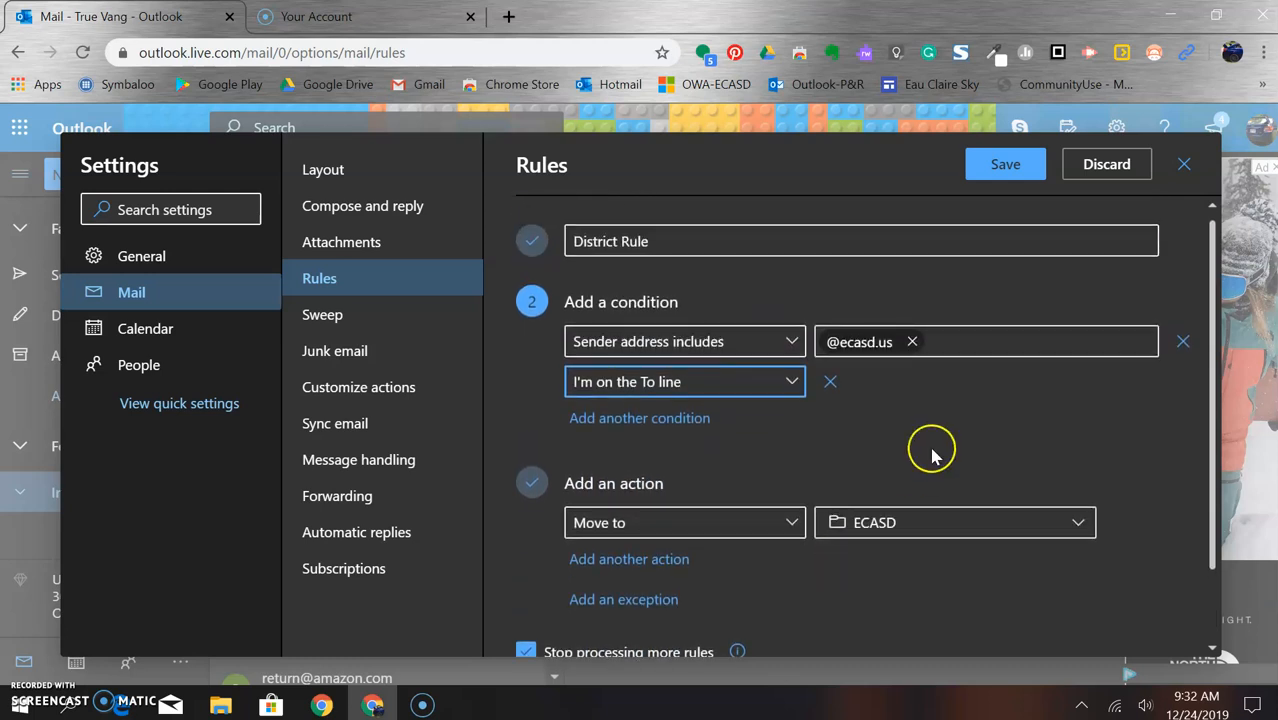
{"action": "left_click", "coordinate": [988, 176]}
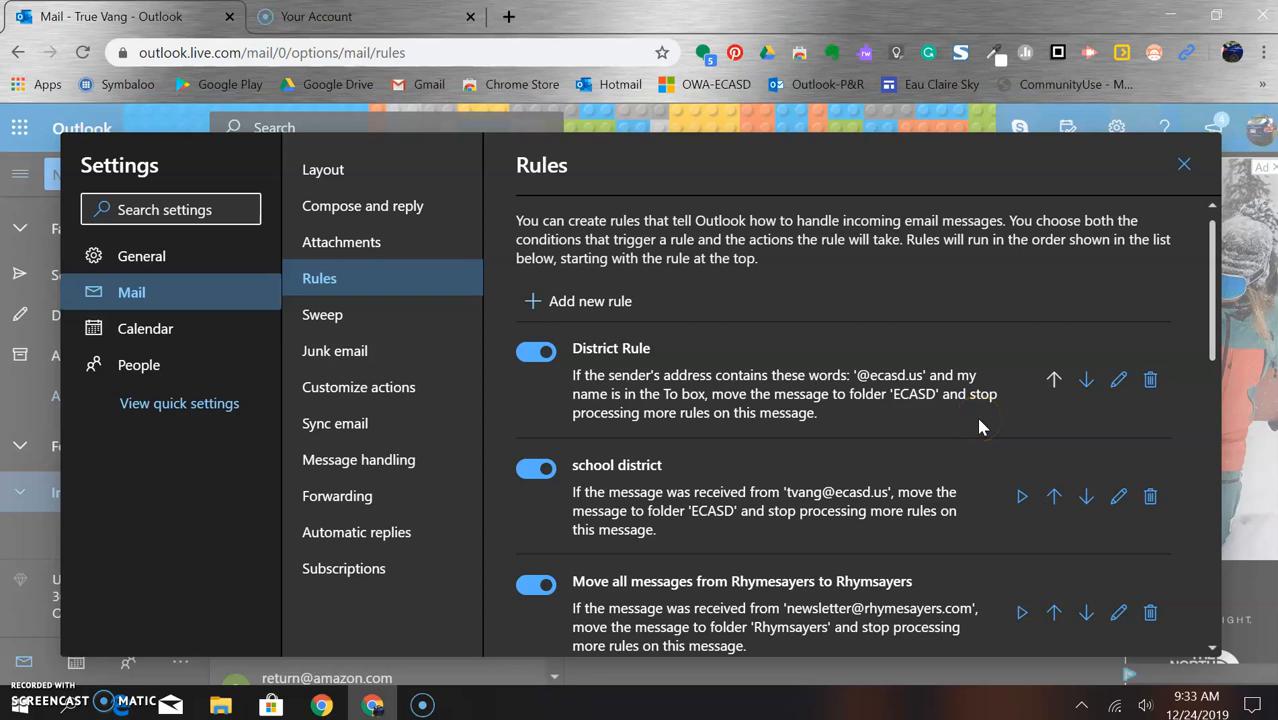
- Close Settings and bring the district Outlook window forward
{"action": "left_click", "coordinate": [1185, 167]}
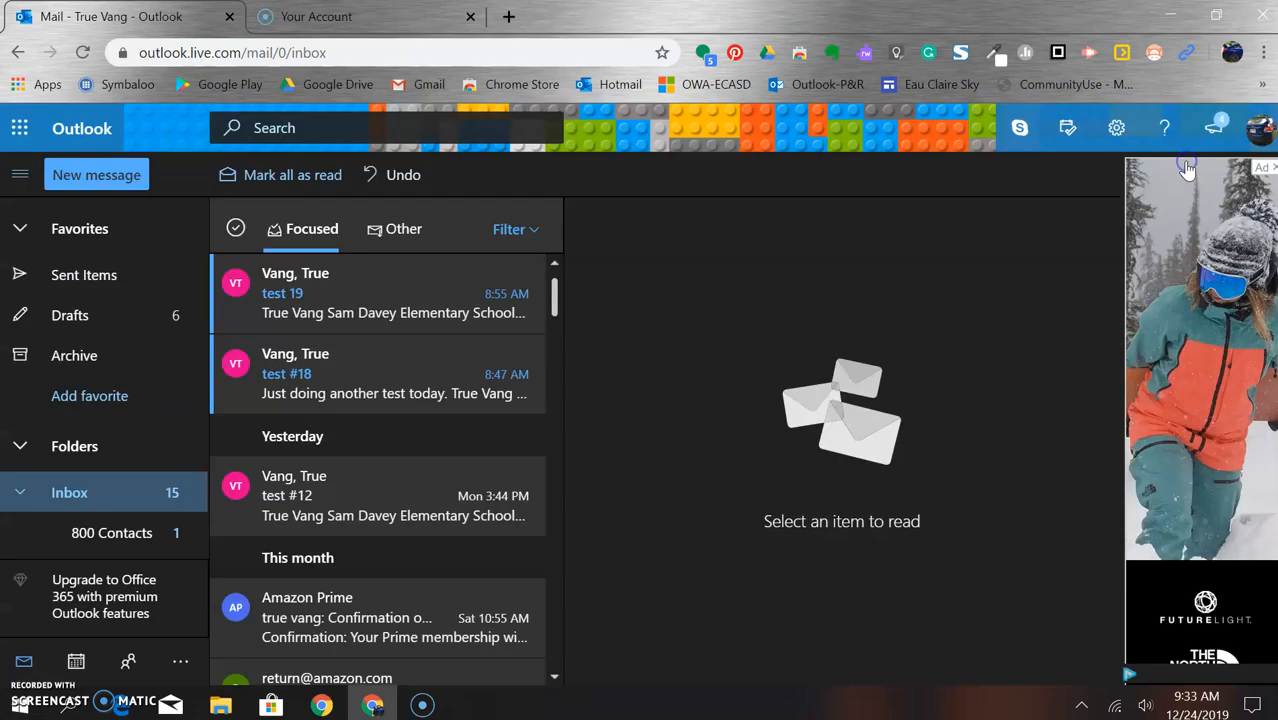
{"action": "left_click", "coordinate": [320, 706]}
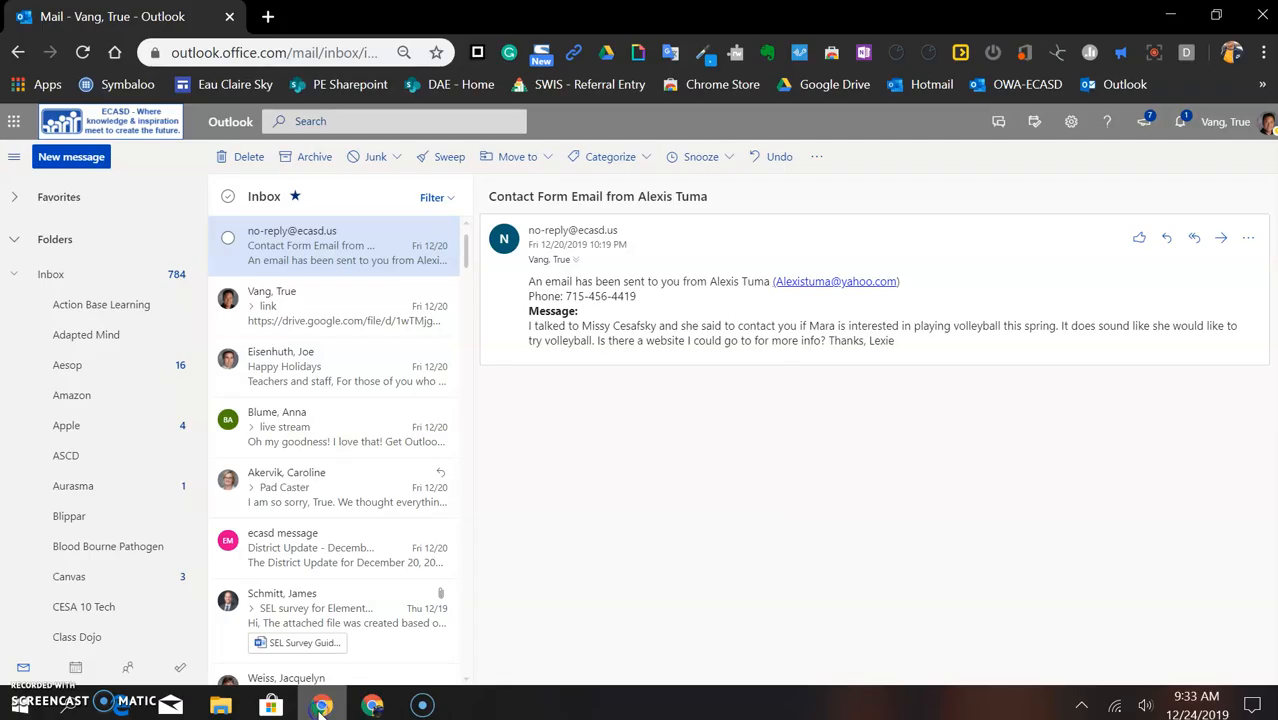
- Start a new message addressed to the personal Hotmail address
{"action": "left_click", "coordinate": [75, 158]}
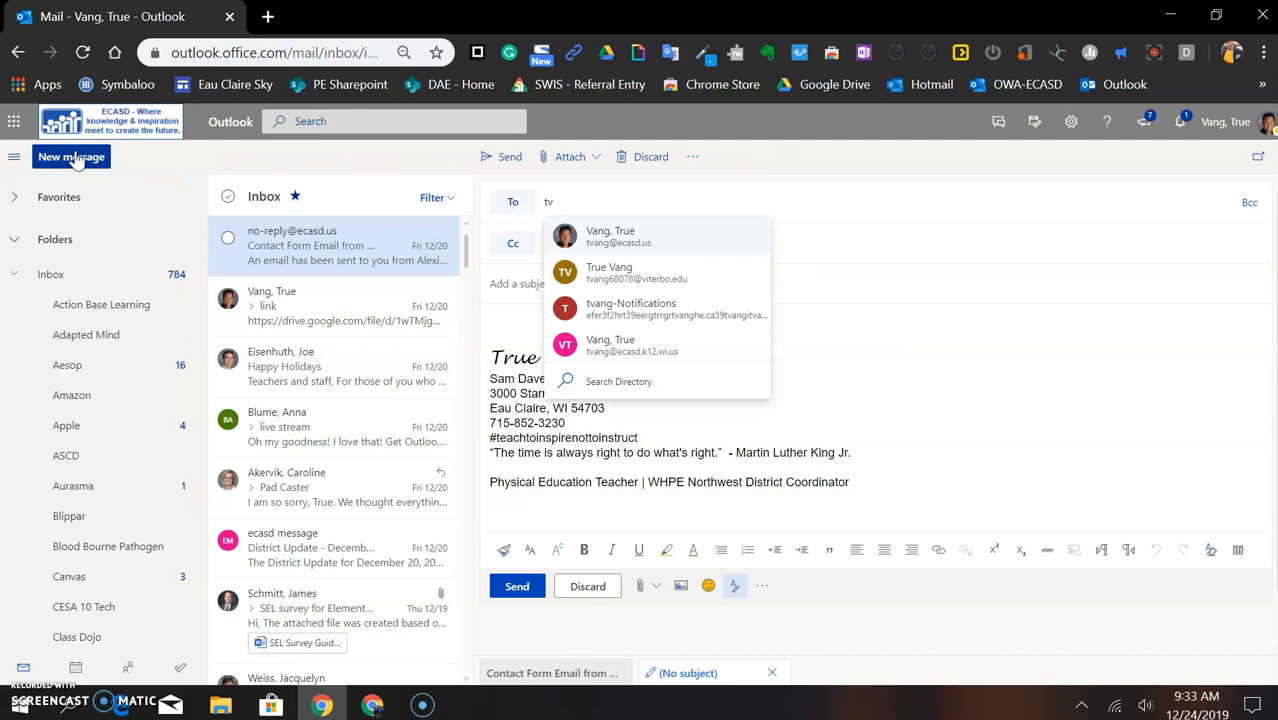
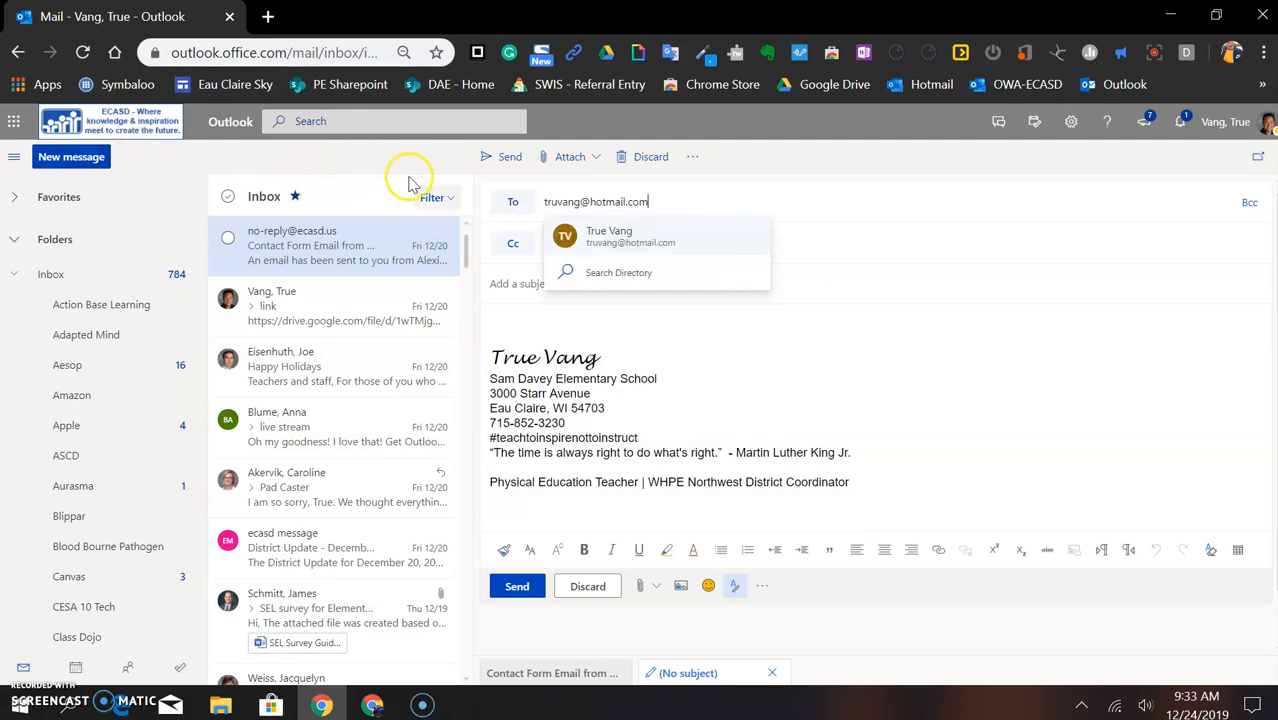
{"action": "left_click", "coordinate": [594, 246]}
- Give the message the subject 'test #21' and send it
{"action": "left_click", "coordinate": [523, 291]}
{"action": "type", "text": "tst"}
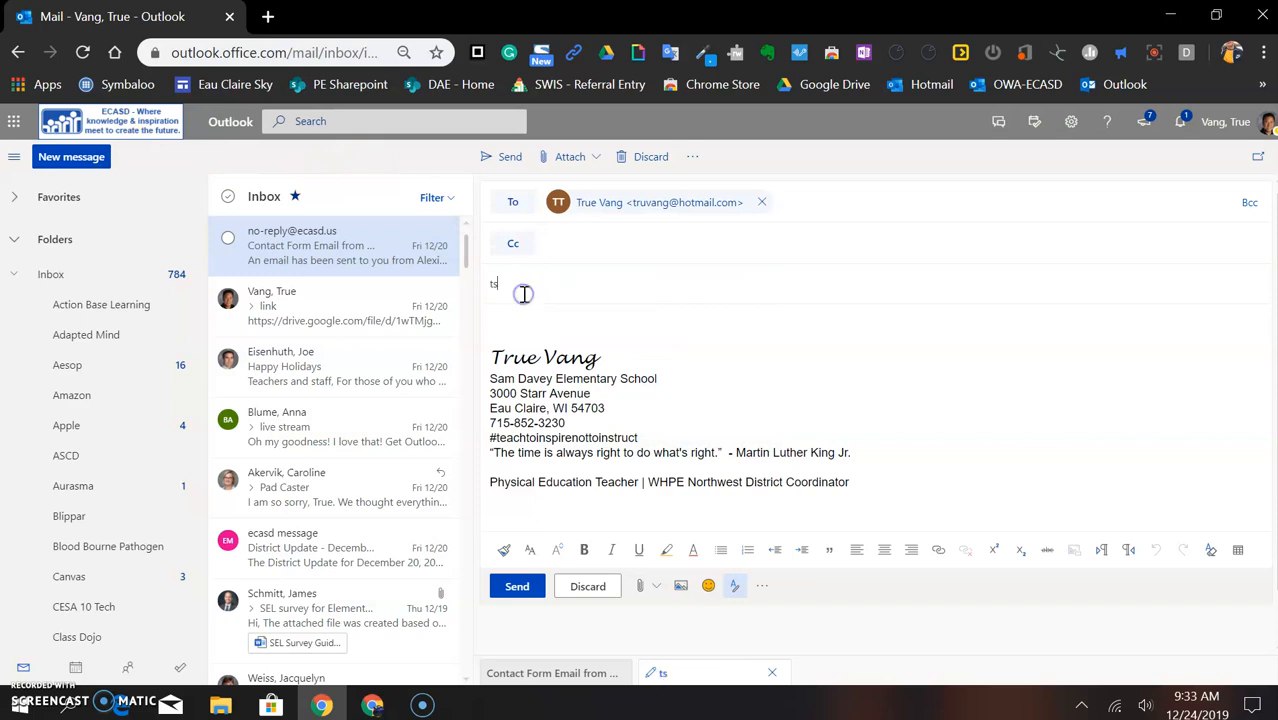
{"action": "key", "text": "BackSpace"}
{"action": "key", "text": "BackSpace"}
{"action": "key", "text": "BackSpace"}
{"action": "type", "text": "test @"}
{"action": "key", "text": "BackSpace"}
{"action": "type", "text": "#21"}
{"action": "left_click", "coordinate": [515, 587]}
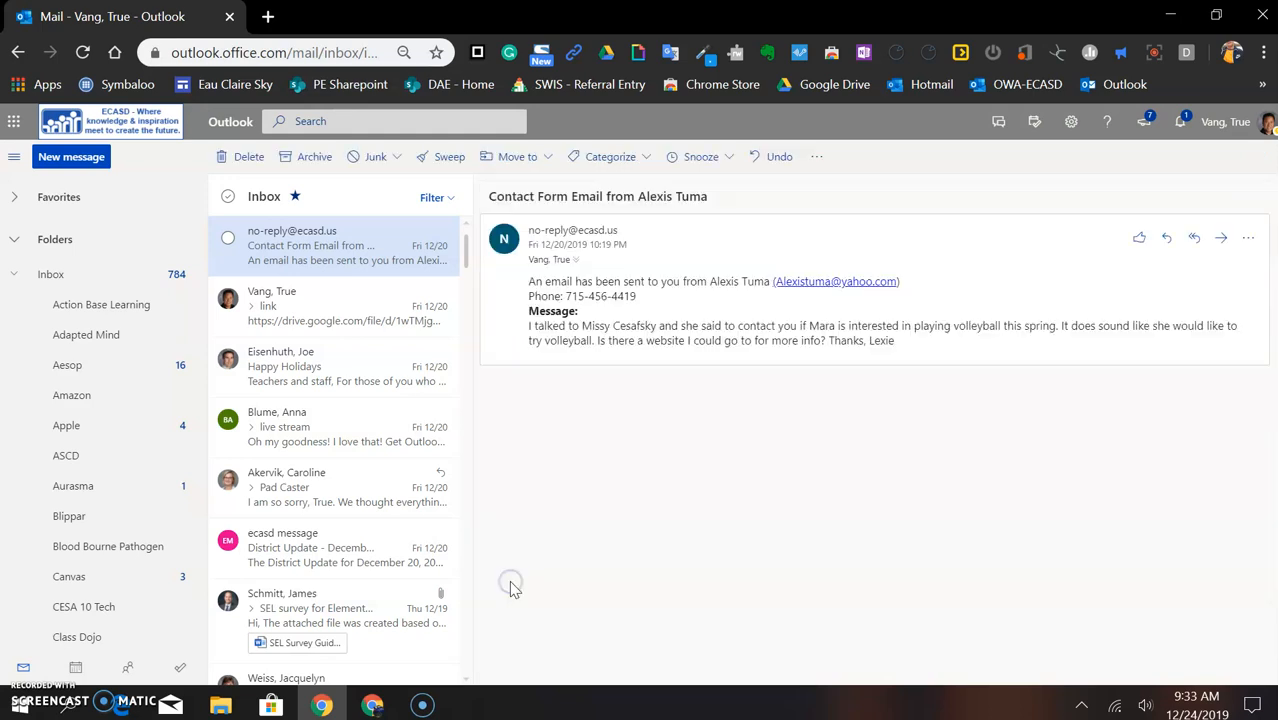
- Switch to the personal Outlook.com window and open the ECASD folder to check for test #21
{"action": "left_click", "coordinate": [372, 705]}
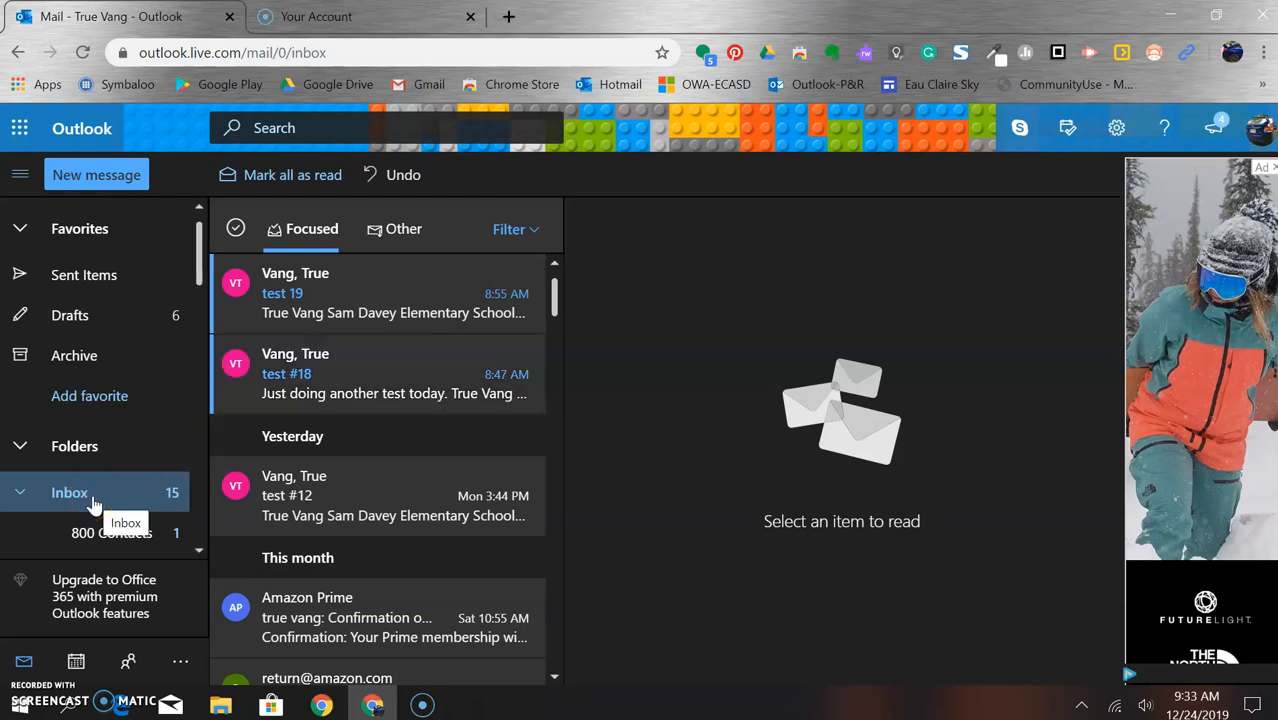
{"action": "scroll", "coordinate": [60, 500], "scroll_direction": "down", "scroll_amount": 5}
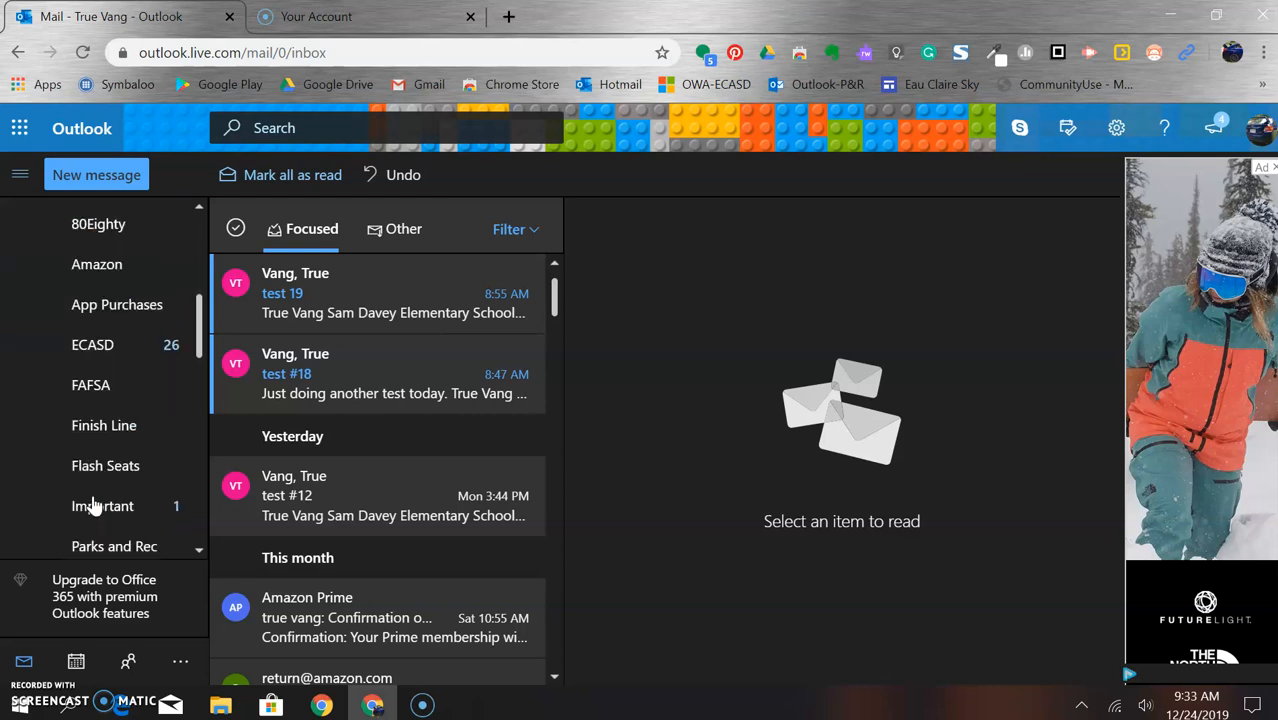
{"action": "left_click", "coordinate": [122, 340]}
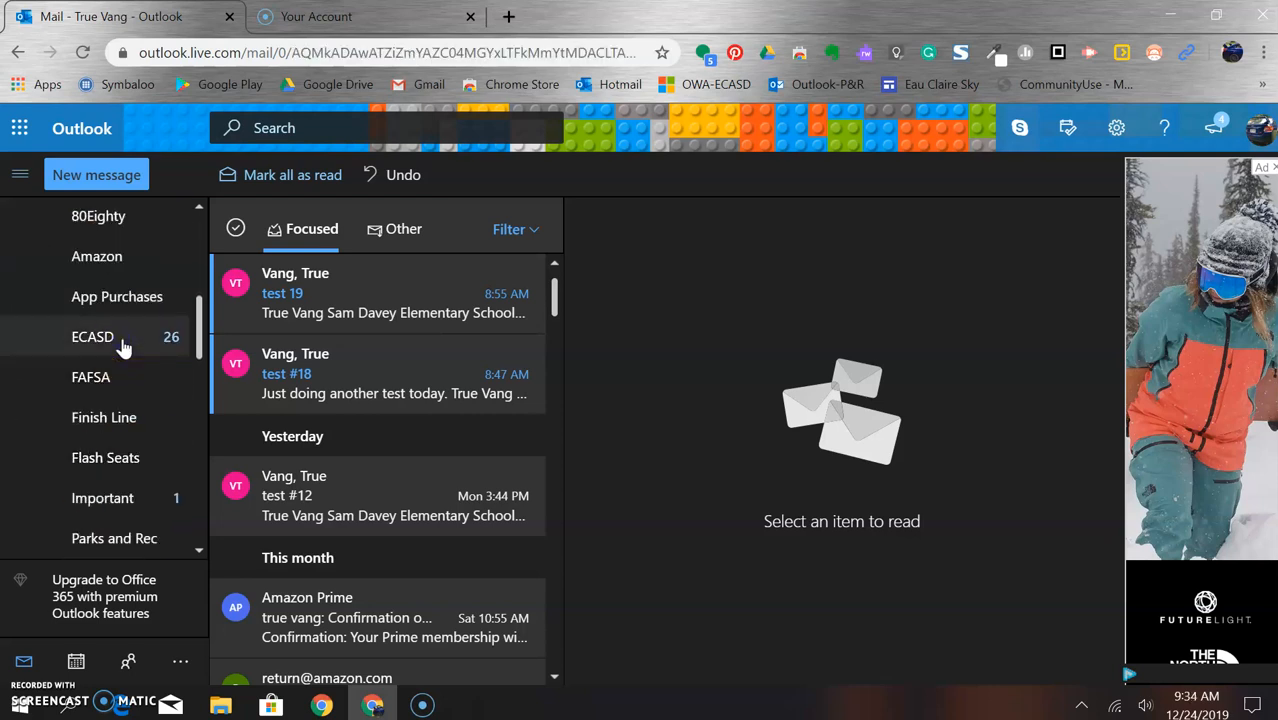